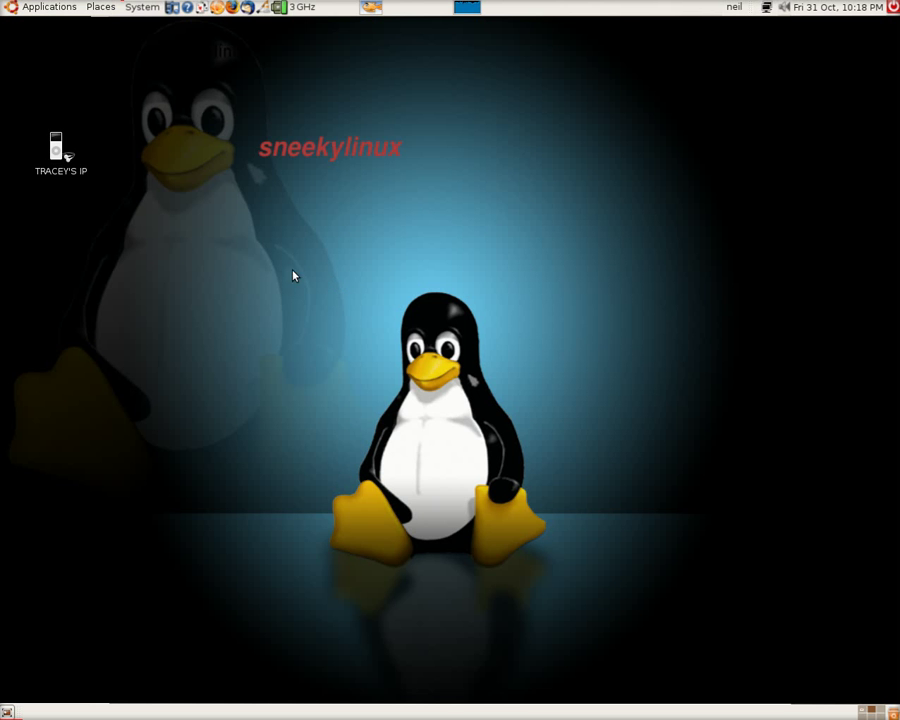
Step: Open the iPod from the desktop in the music player and view the songs stored on it
double_click(62, 150)
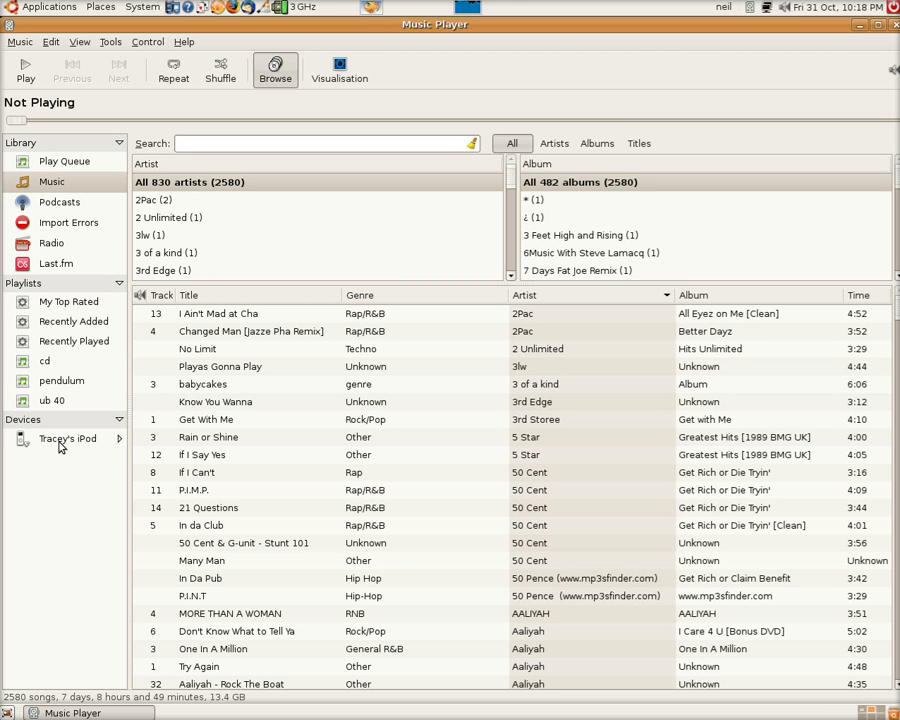
left_click(59, 440)
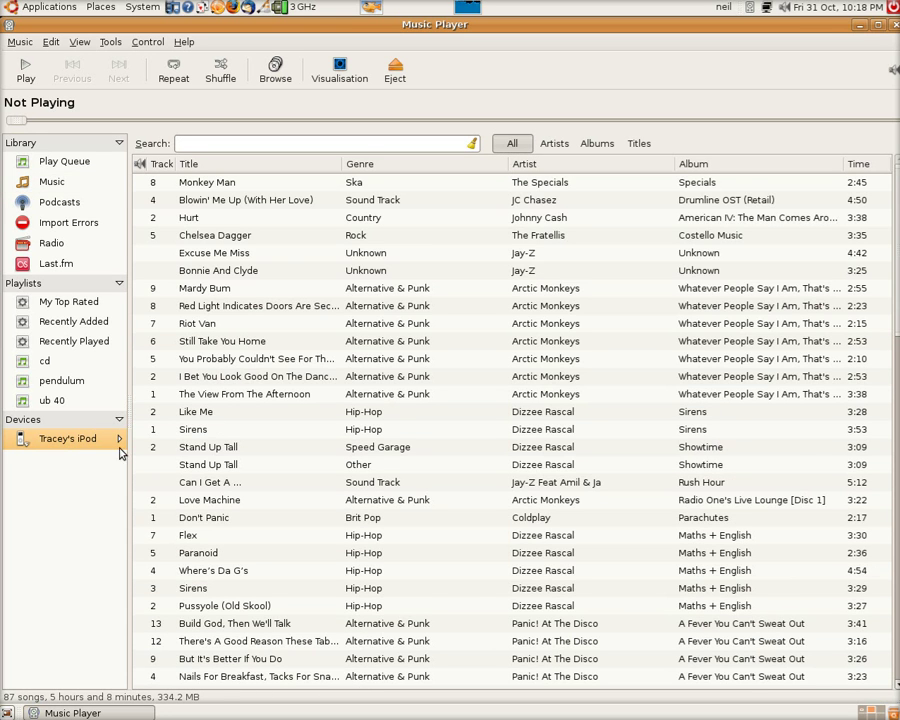
scroll(338, 290, "down", 5)
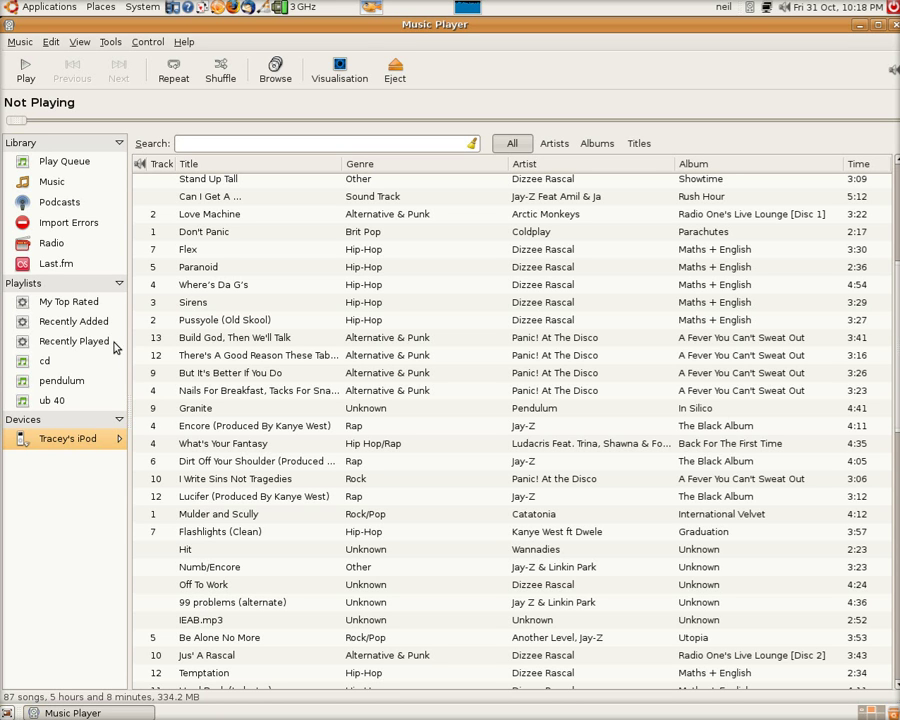
Step: Copy the Kylie Minogue songs "2 Hearts" and "Wow" from the music library to the iPod
left_click(65, 188)
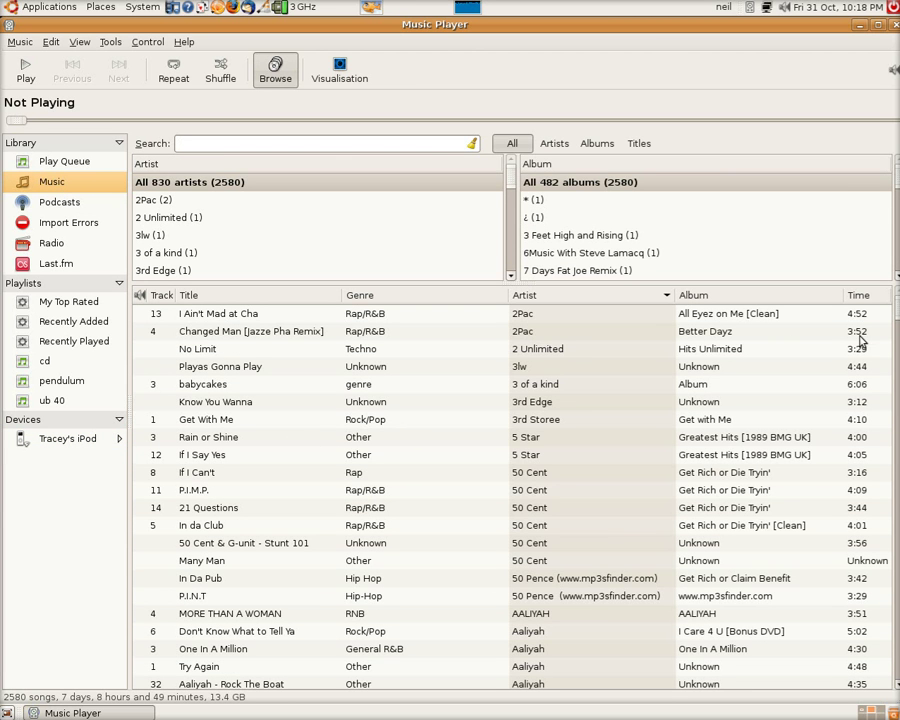
left_click_drag(897, 316, 618, 510)
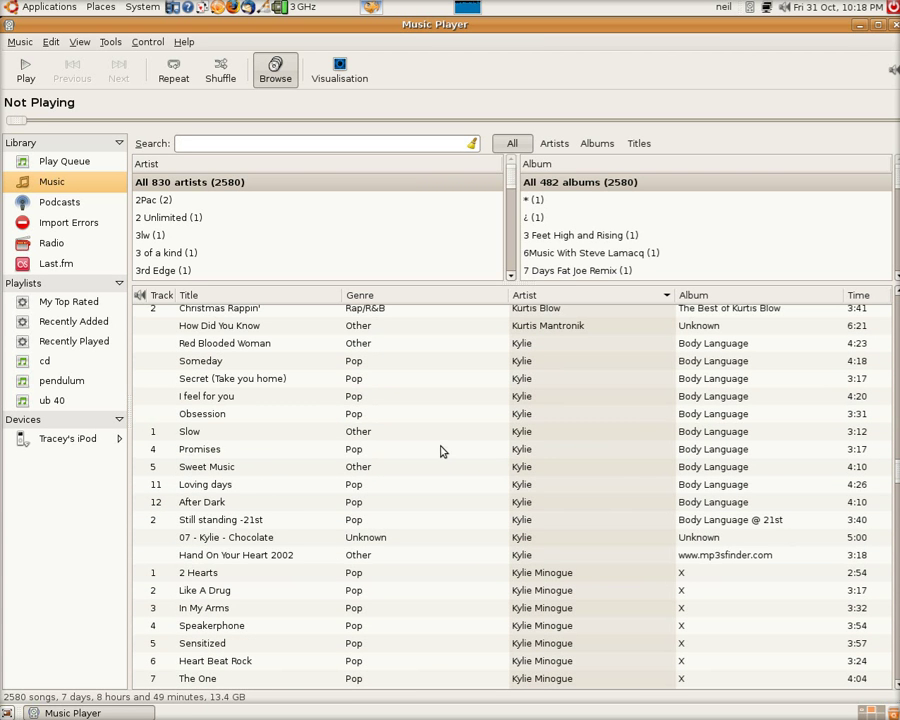
scroll(443, 451, "down", 2)
scroll(443, 451, "down", 3)
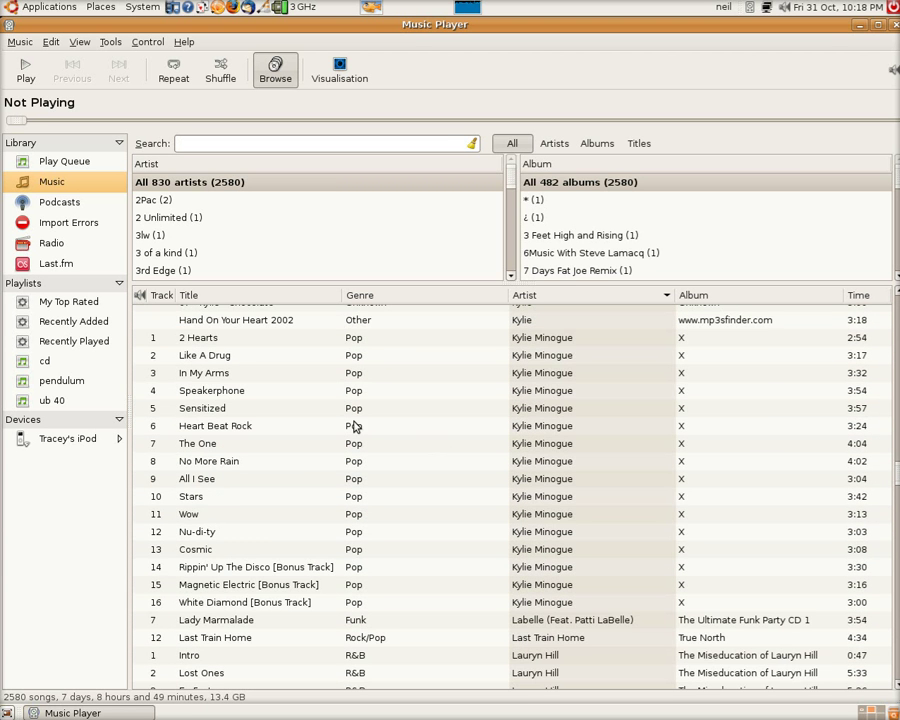
left_click(200, 340)
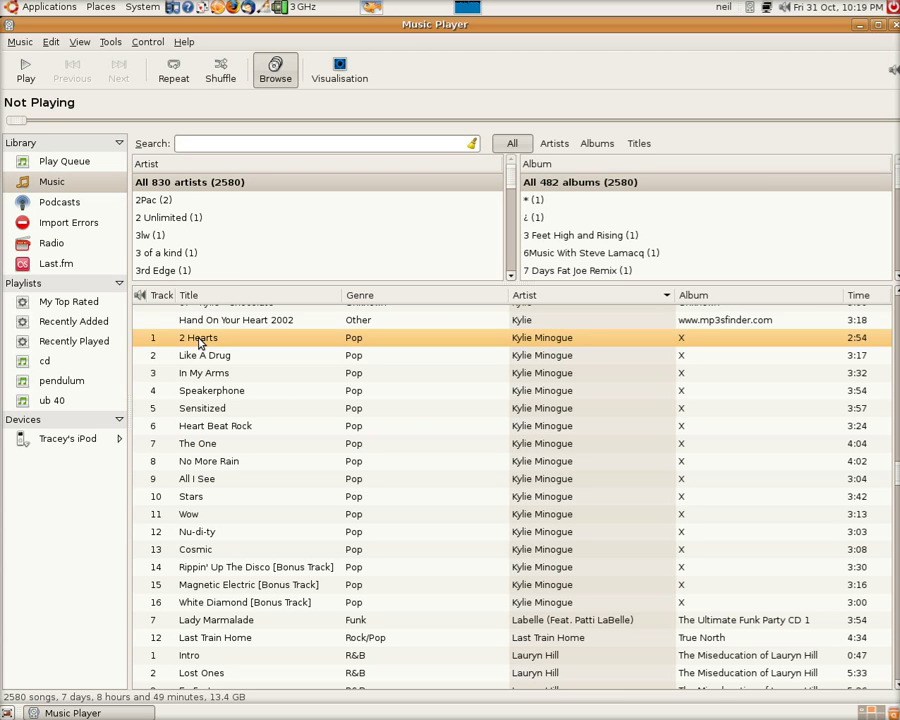
left_click_drag(200, 343, 83, 446)
left_click(188, 516)
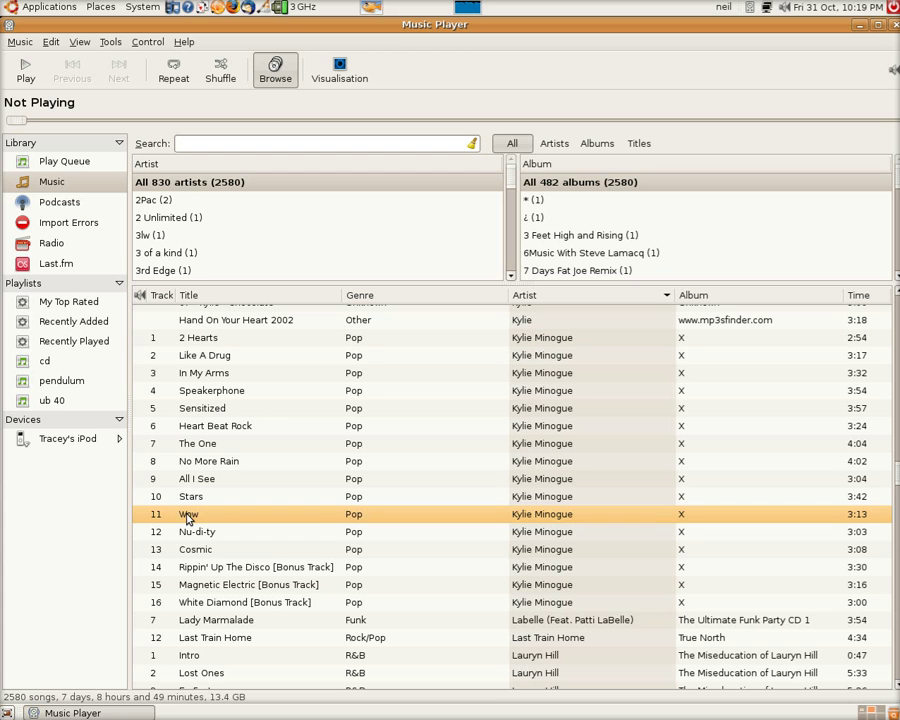
left_click_drag(188, 516, 66, 444)
Step: Copy Linkin Park's "Papercut" from the music library to the iPod
scroll(316, 508, "down", 8)
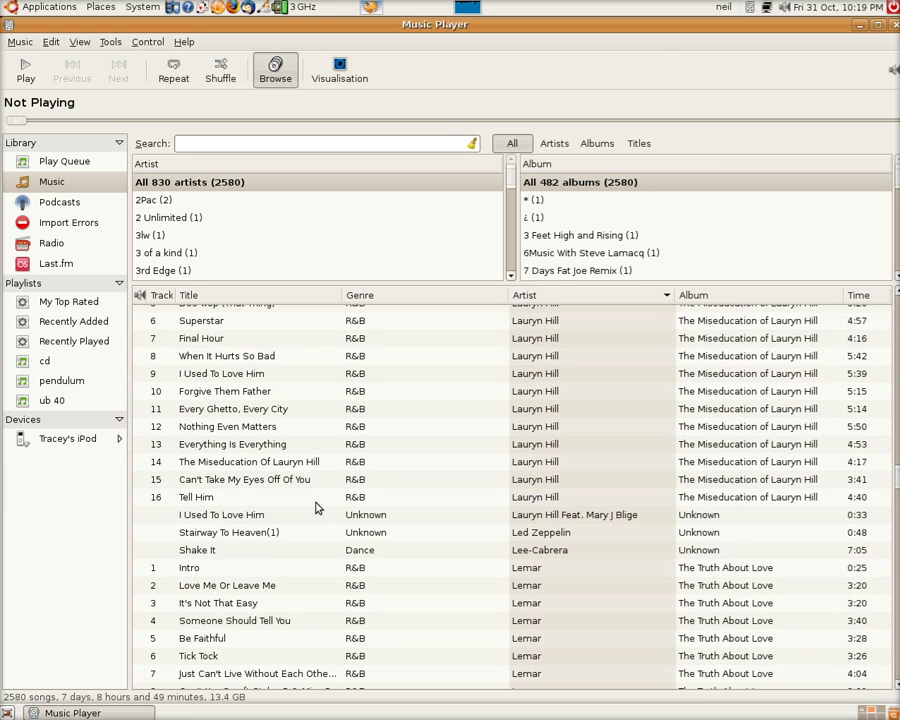
scroll(316, 508, "down", 5)
scroll(316, 508, "down", 12)
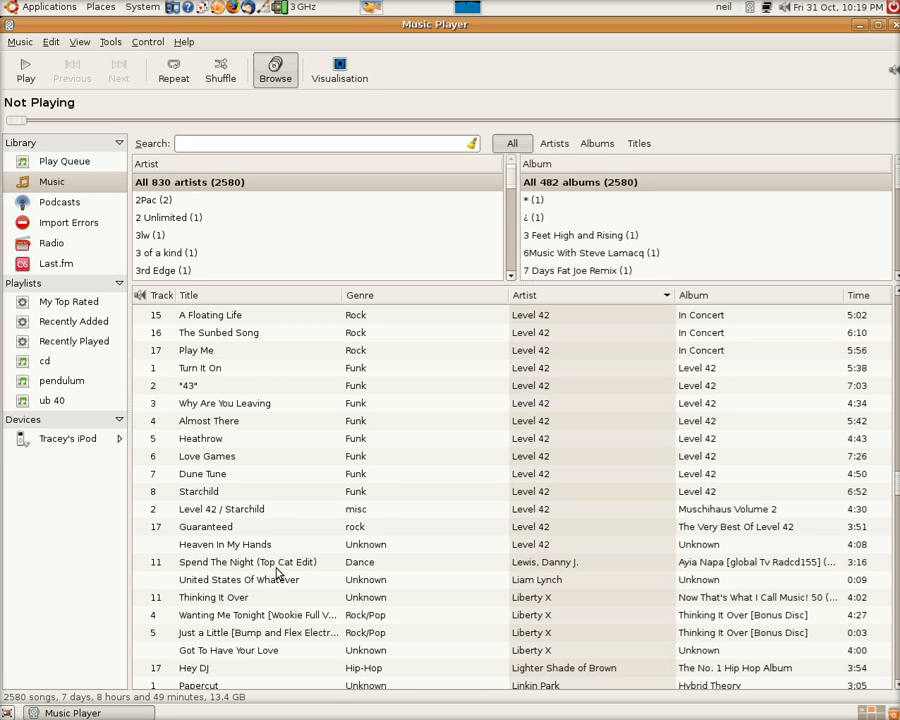
scroll(283, 578, "down", 5)
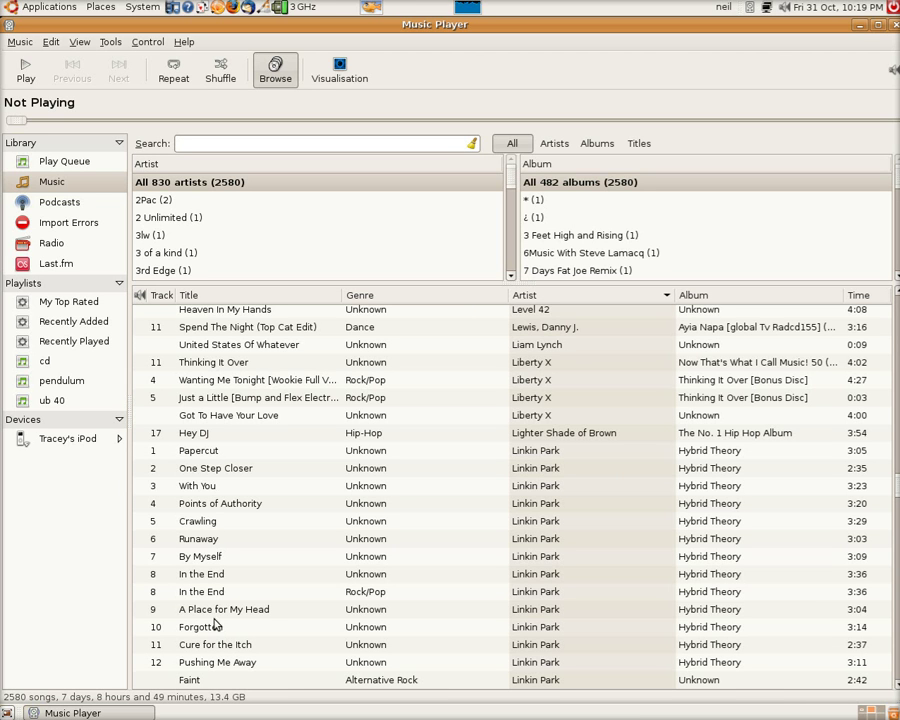
left_click_drag(203, 455, 84, 448)
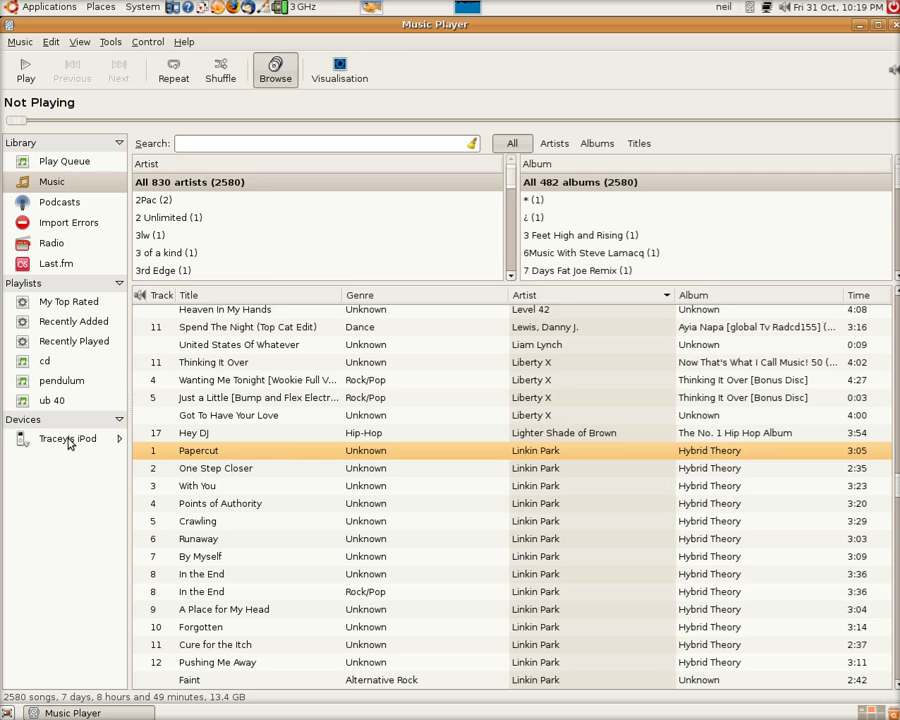
Step: Check the end of the iPod's song list for the newly copied tracks
left_click(69, 443)
scroll(407, 530, "up", 5)
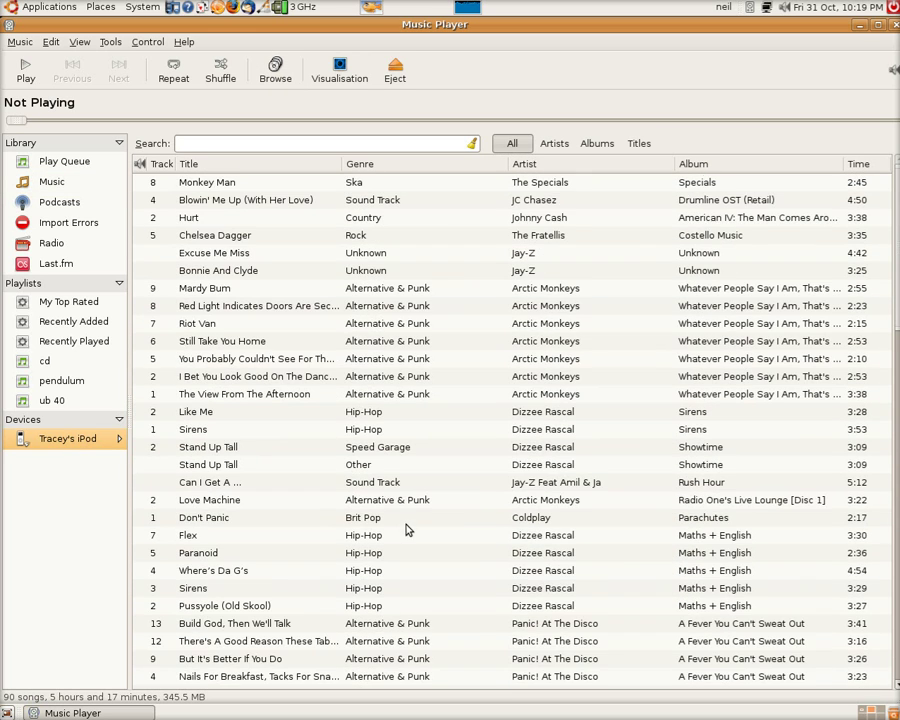
scroll(395, 495, "down", 4)
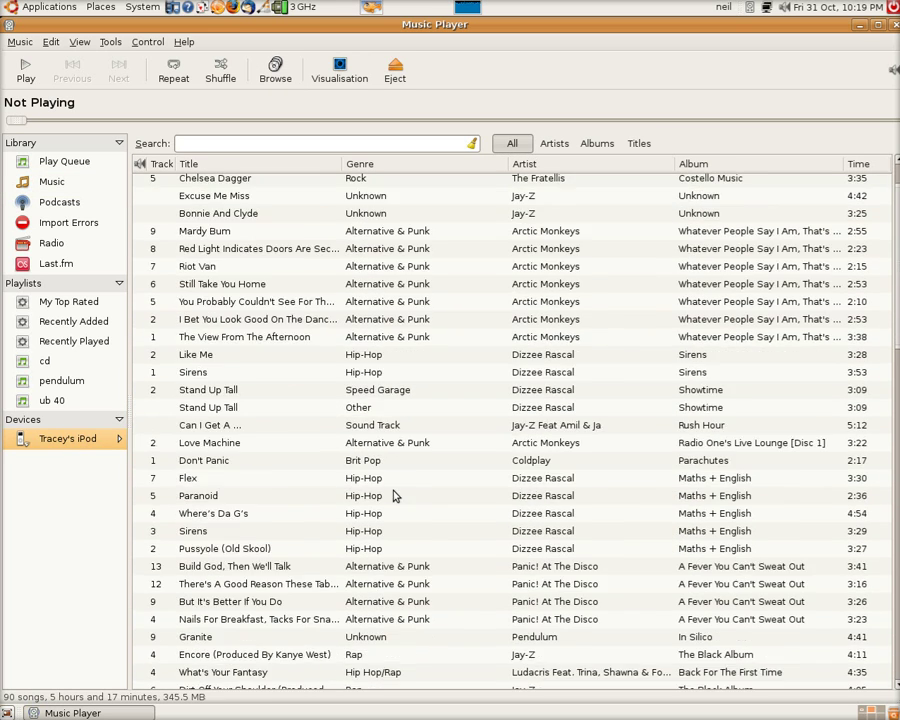
scroll(390, 495, "down", 7)
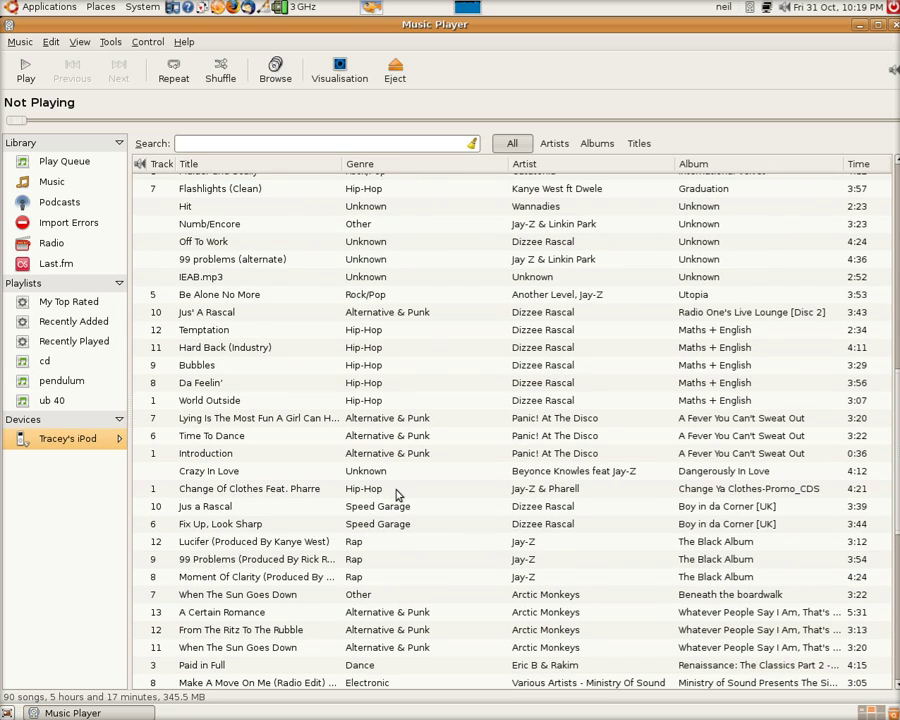
scroll(422, 496, "down", 5)
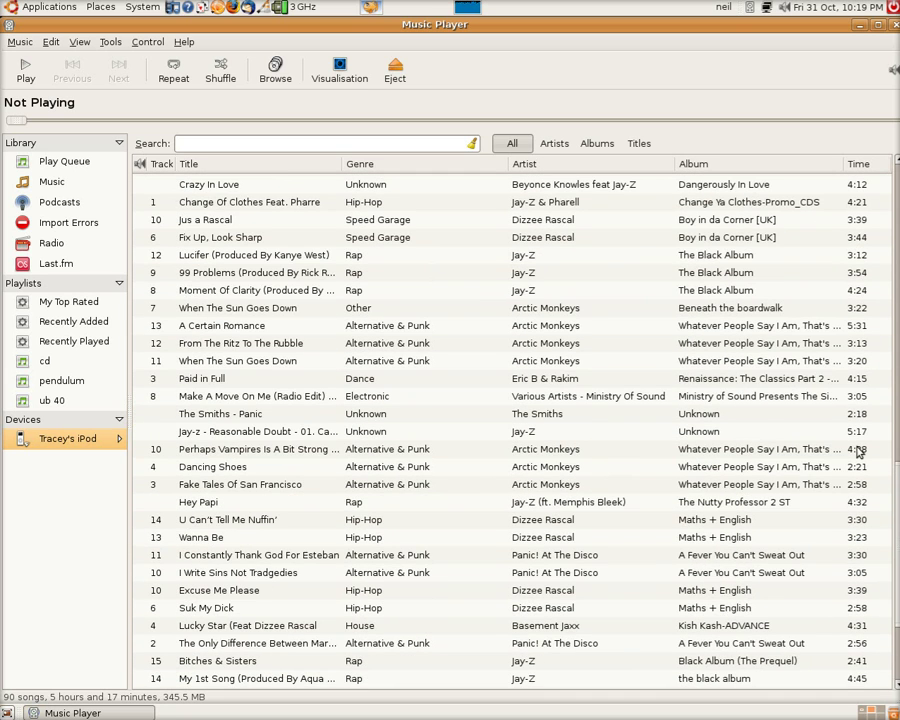
scroll(750, 524, "down", 3)
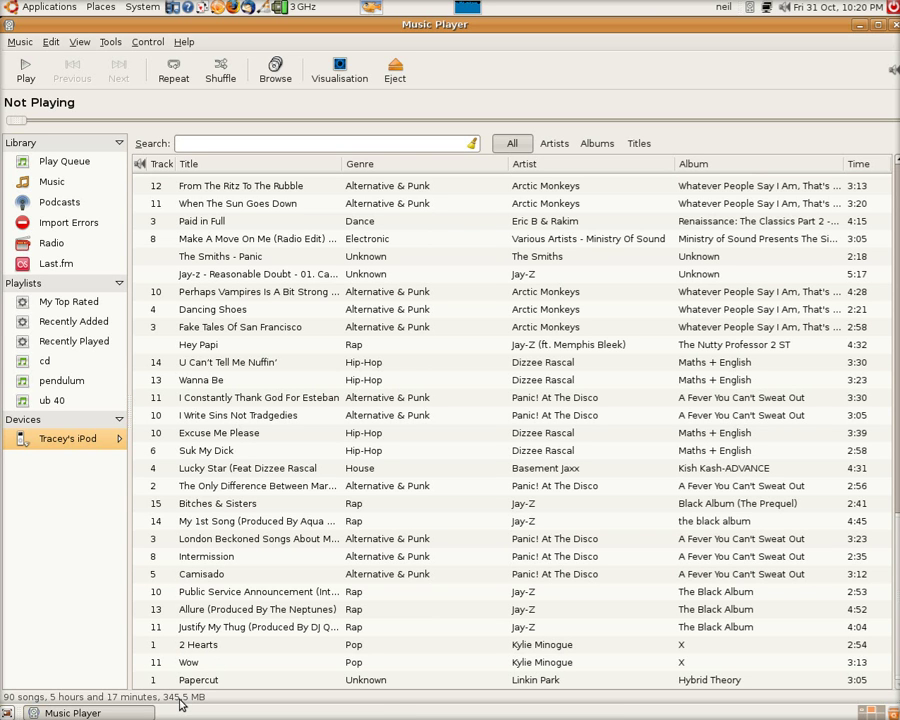
Step: Copy Madonna's "Deeper And Deeper" from the music library to the iPod
left_click(50, 182)
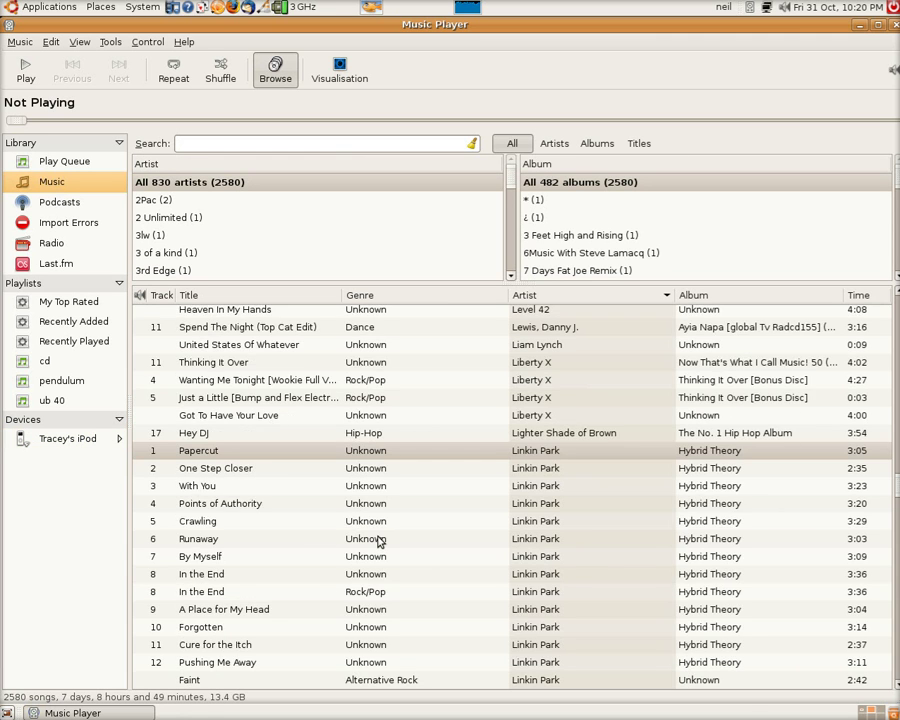
scroll(378, 541, "down", 10)
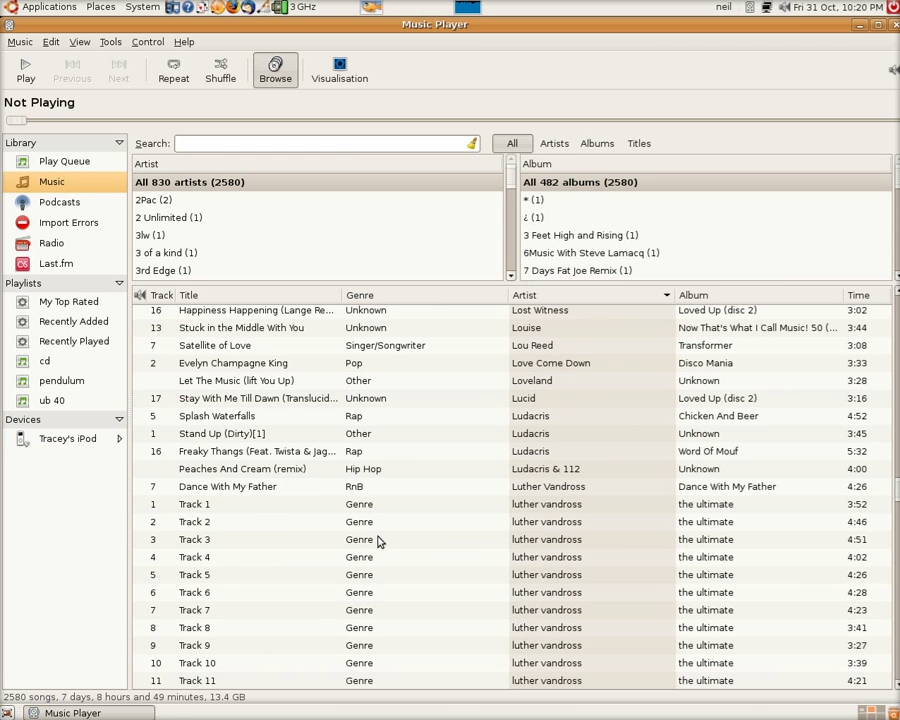
scroll(378, 541, "down", 3)
scroll(378, 541, "down", 2)
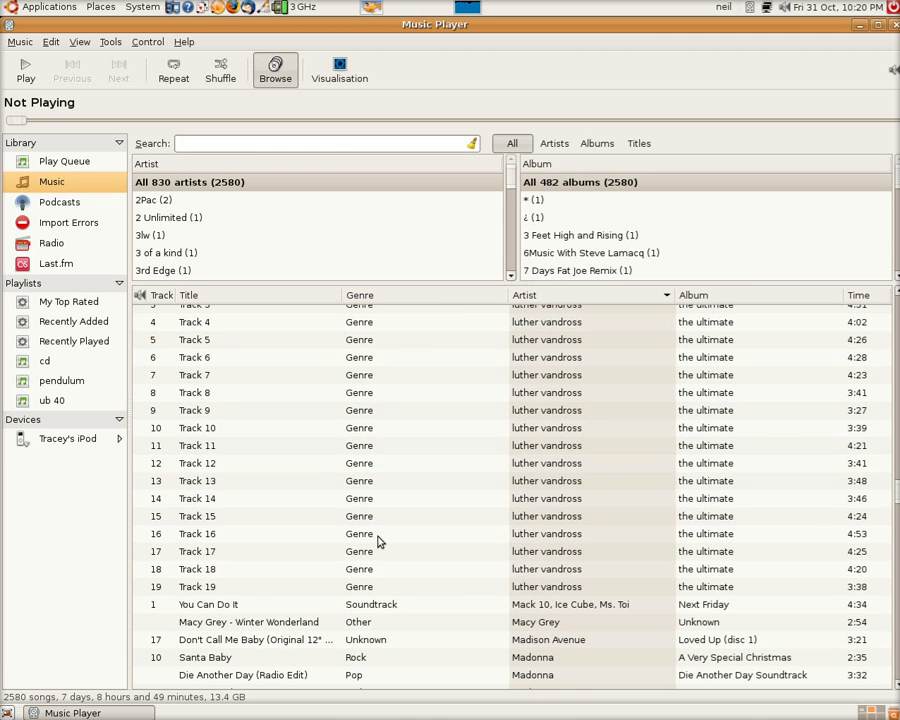
scroll(378, 541, "down", 5)
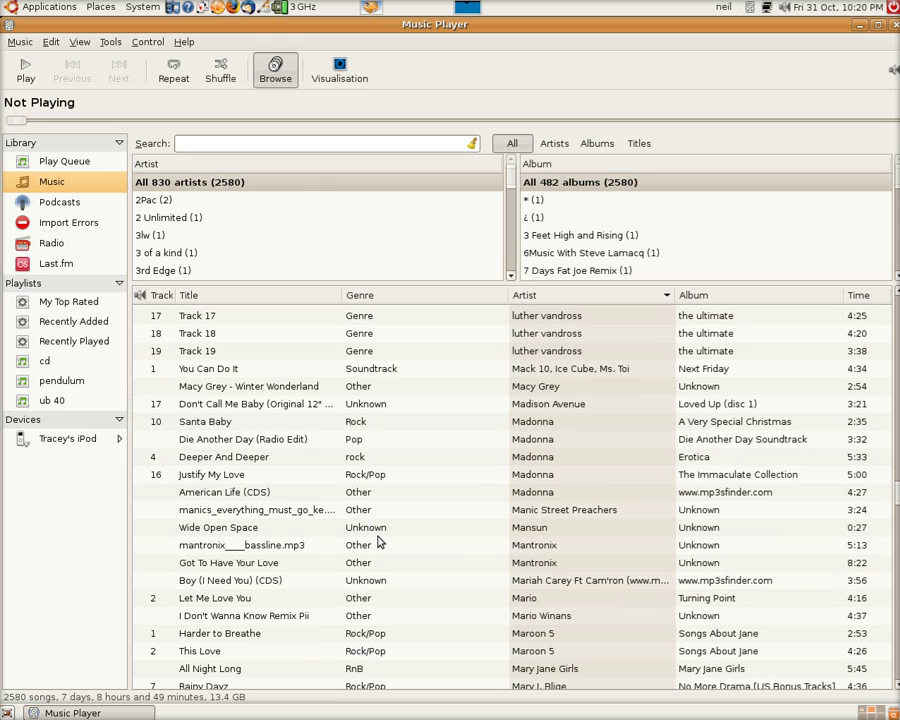
left_click(241, 462)
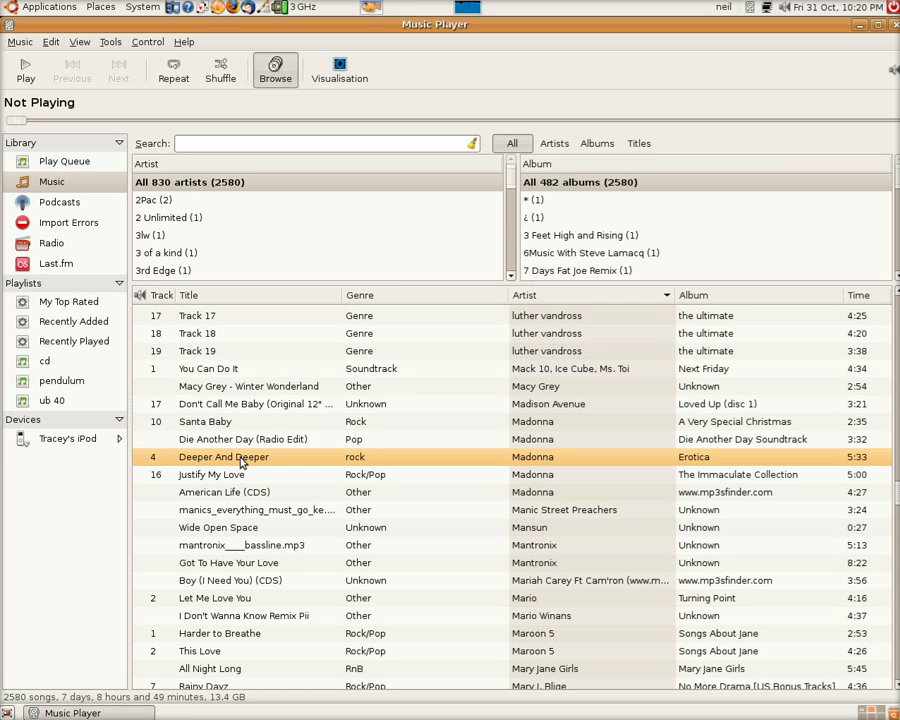
left_click_drag(241, 462, 71, 444)
Step: Copy Michael Jackson's "Beat It" from the Thriller album to the iPod and check the end of the iPod's song list
scroll(355, 524, "down", 5)
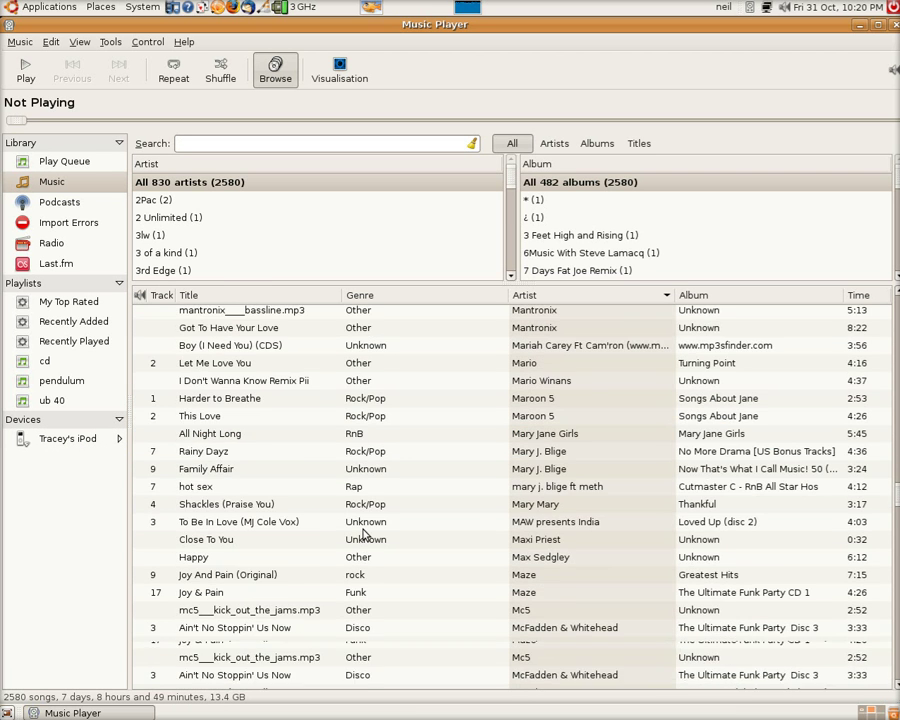
scroll(365, 535, "down", 5)
scroll(365, 535, "down", 3)
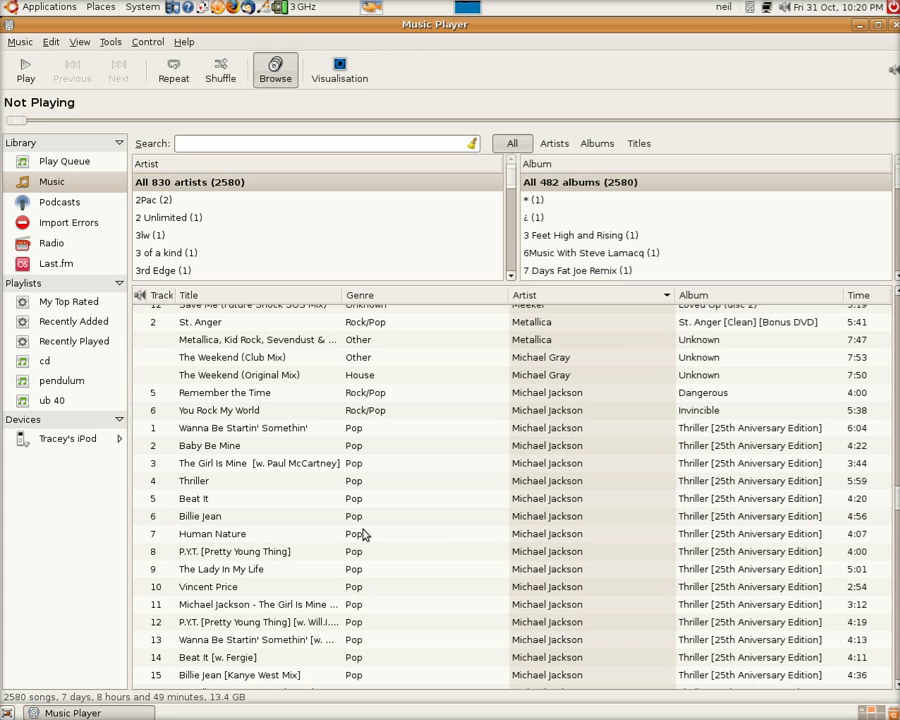
scroll(365, 535, "down", 2)
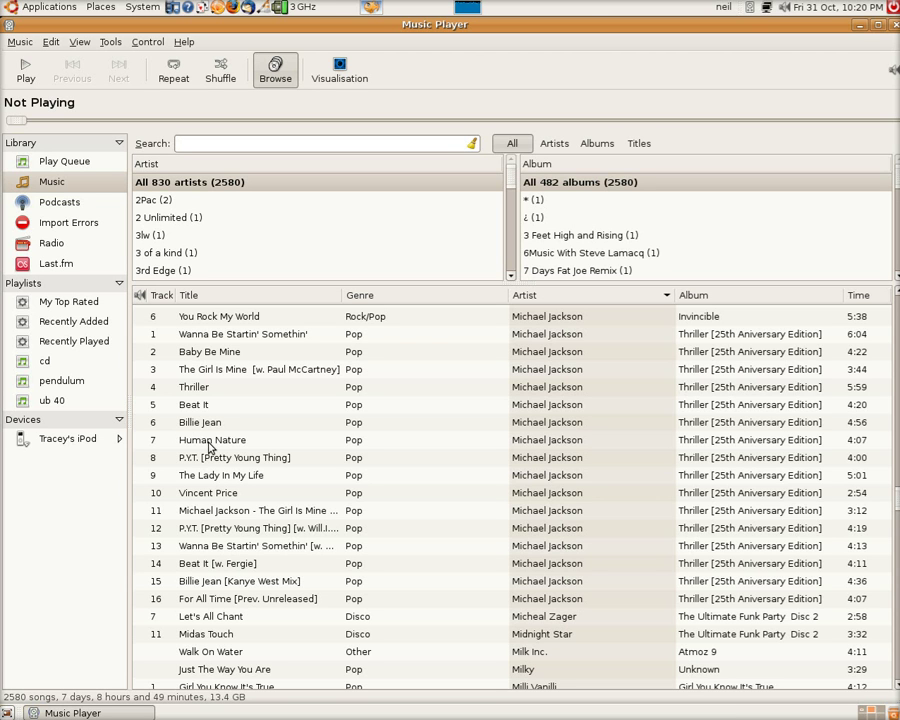
left_click(205, 409)
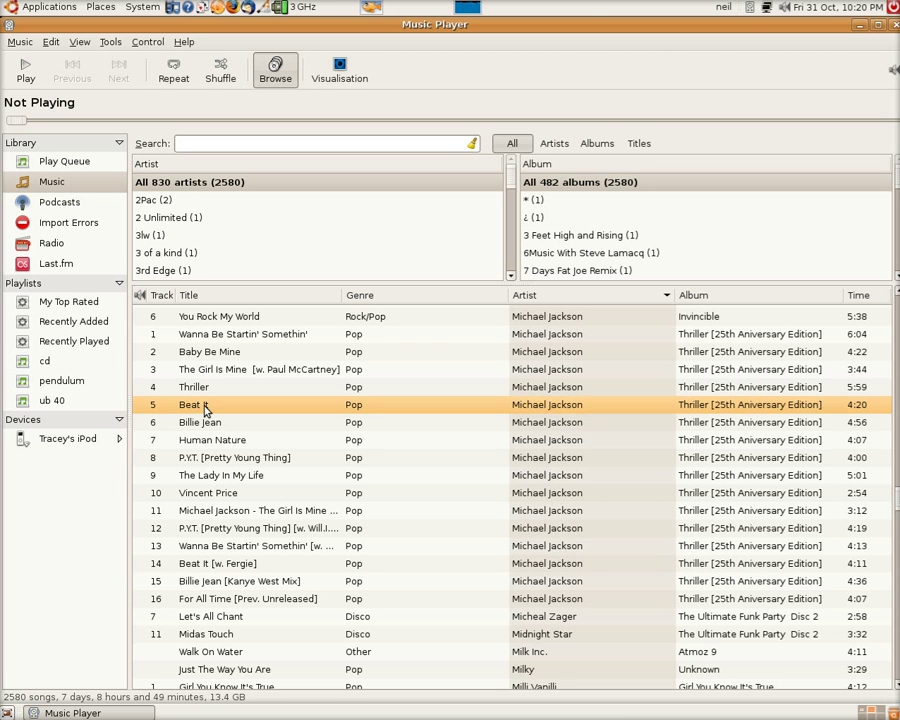
left_click_drag(205, 409, 80, 448)
left_click(72, 440)
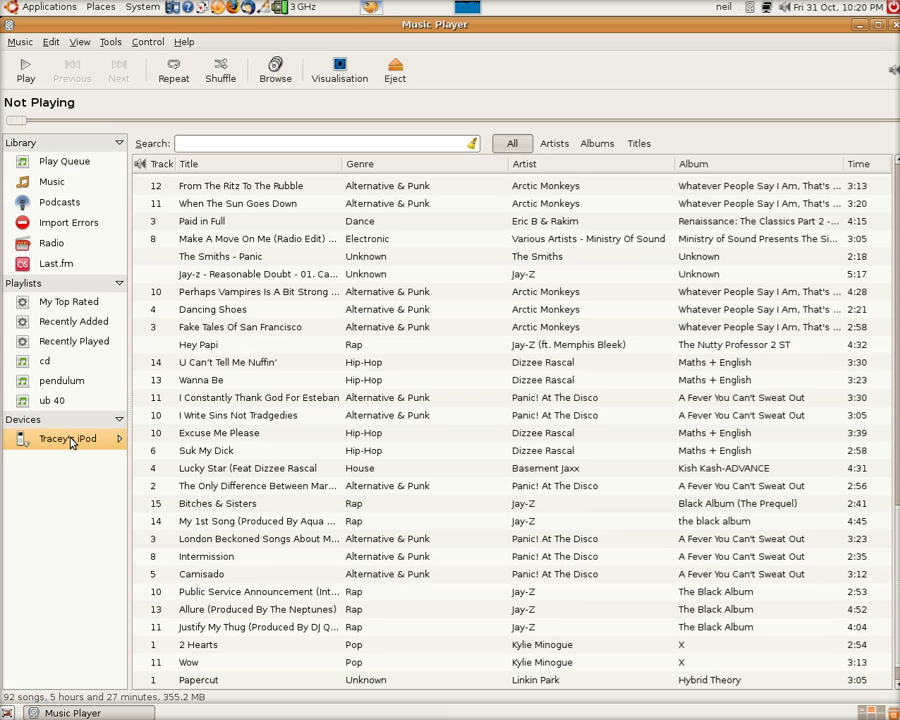
scroll(334, 574, "down", 1)
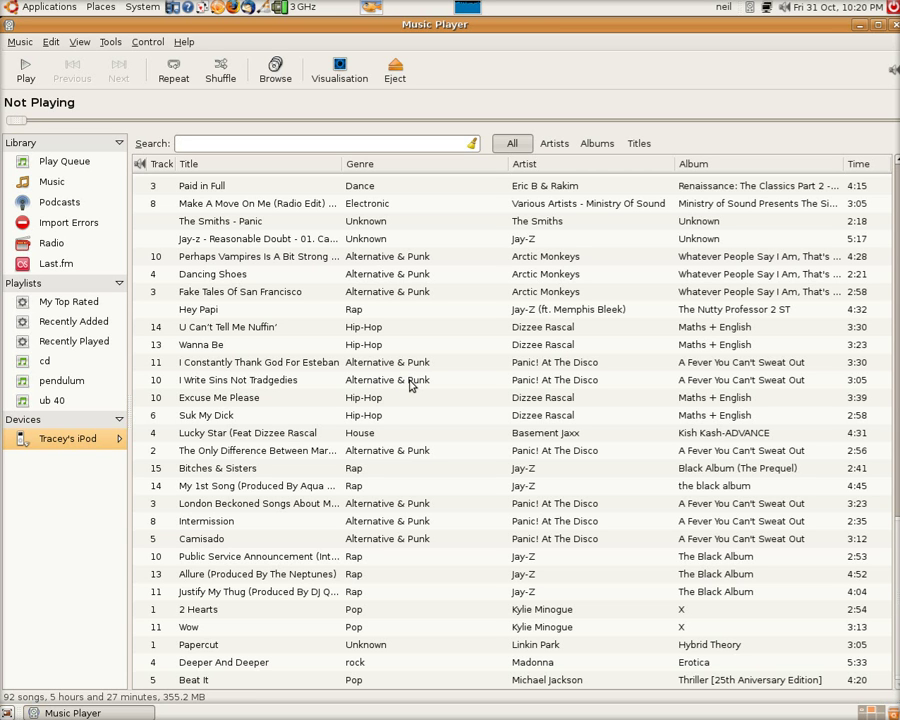
Step: Close the music player and eject the iPod from the desktop
left_click(895, 28)
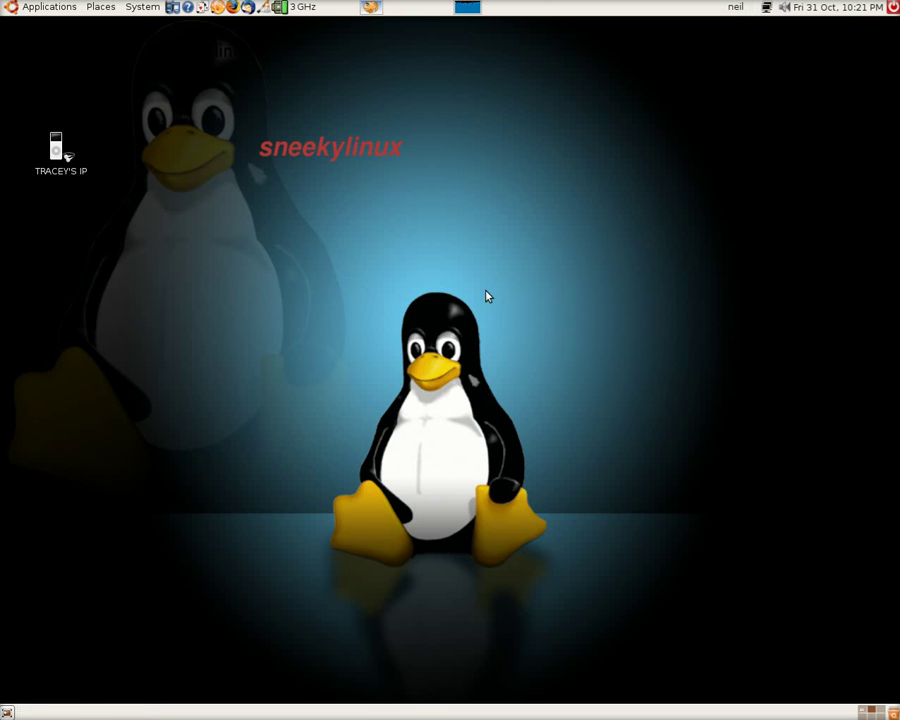
right_click(57, 153)
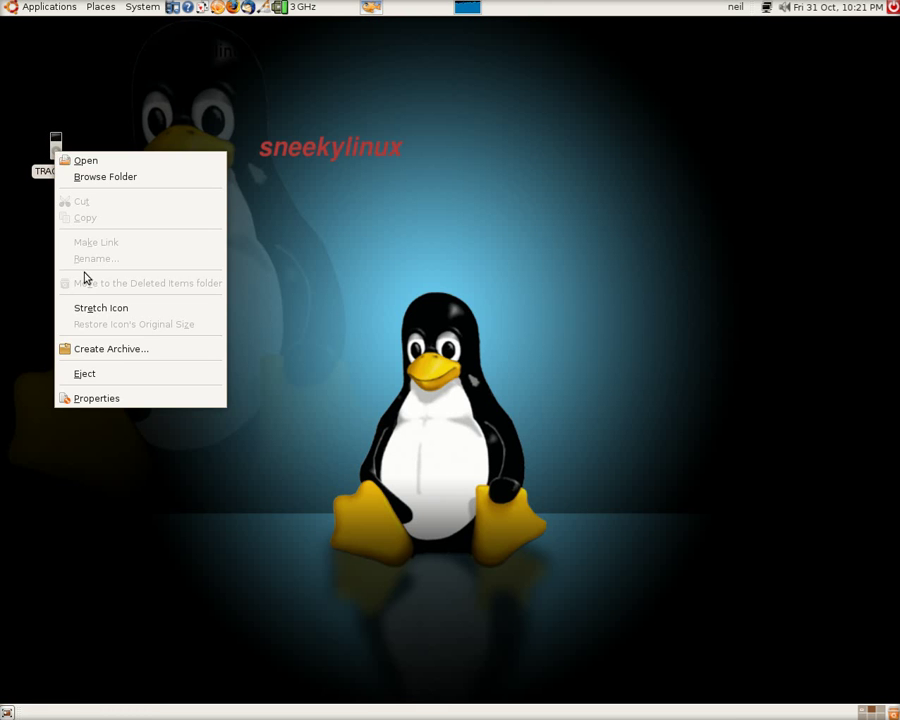
left_click(96, 378)
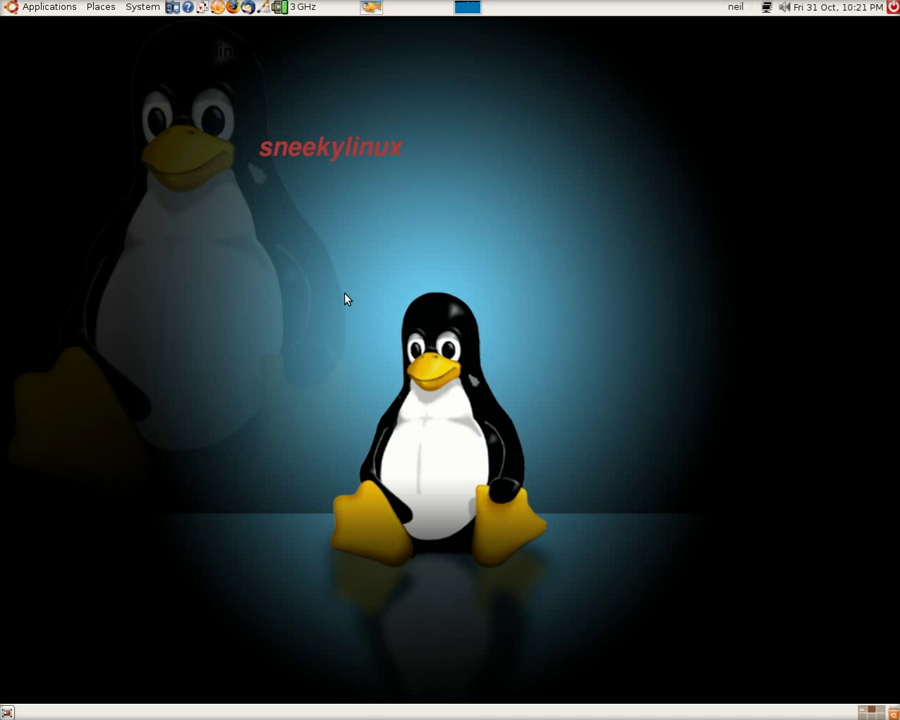